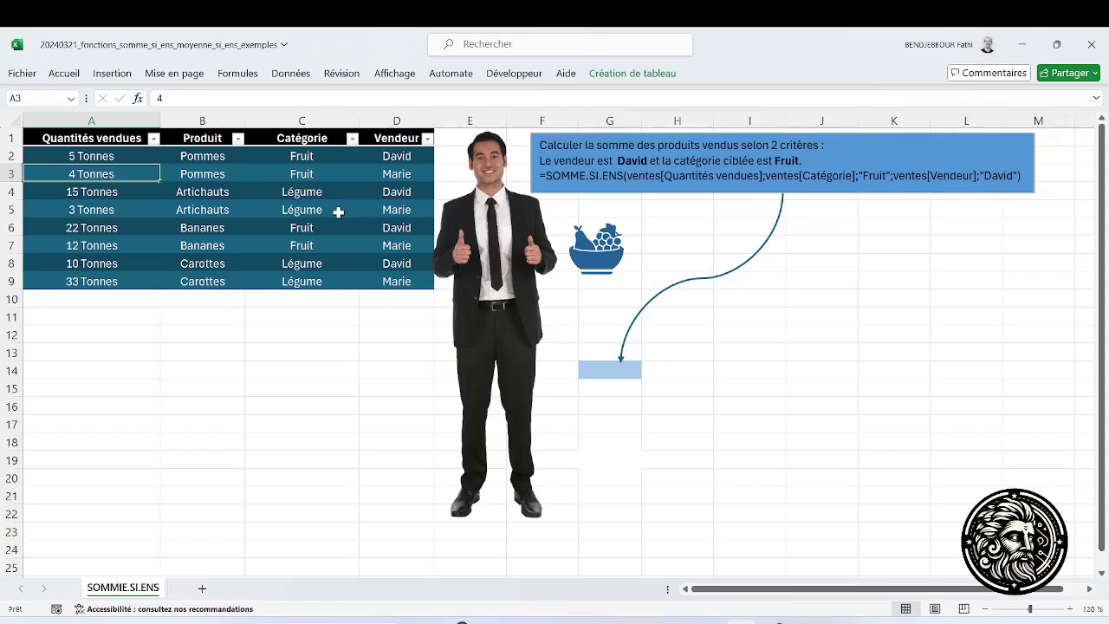
pyautogui.click(303, 175)
pyautogui.moveTo(91, 141); pyautogui.dragTo(385, 279)
pyautogui.click(260, 227)
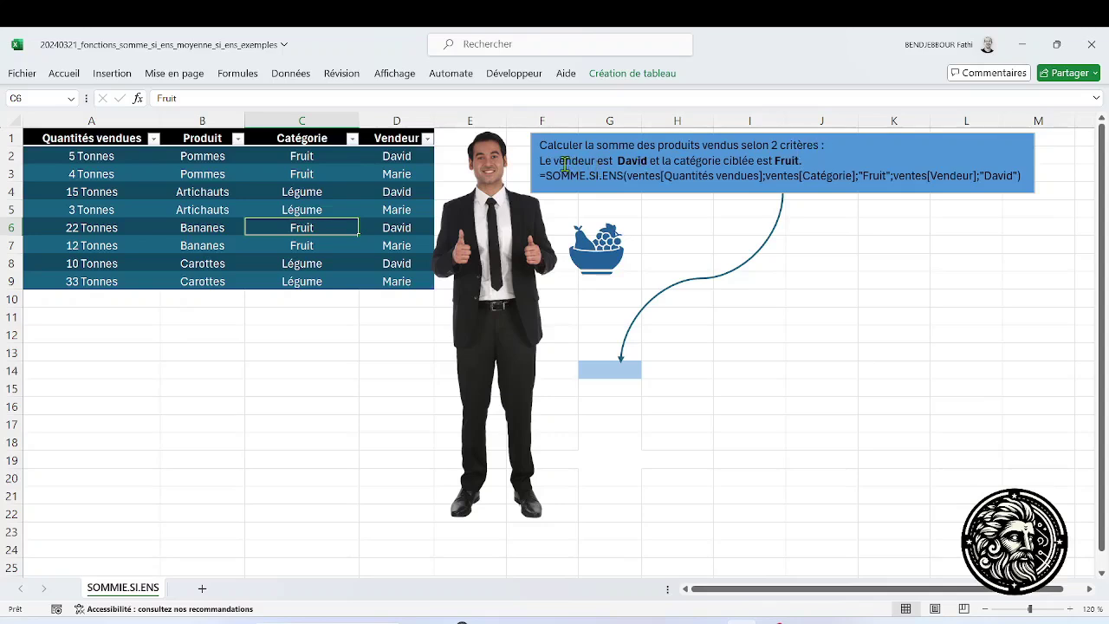
pyautogui.click(480, 186)
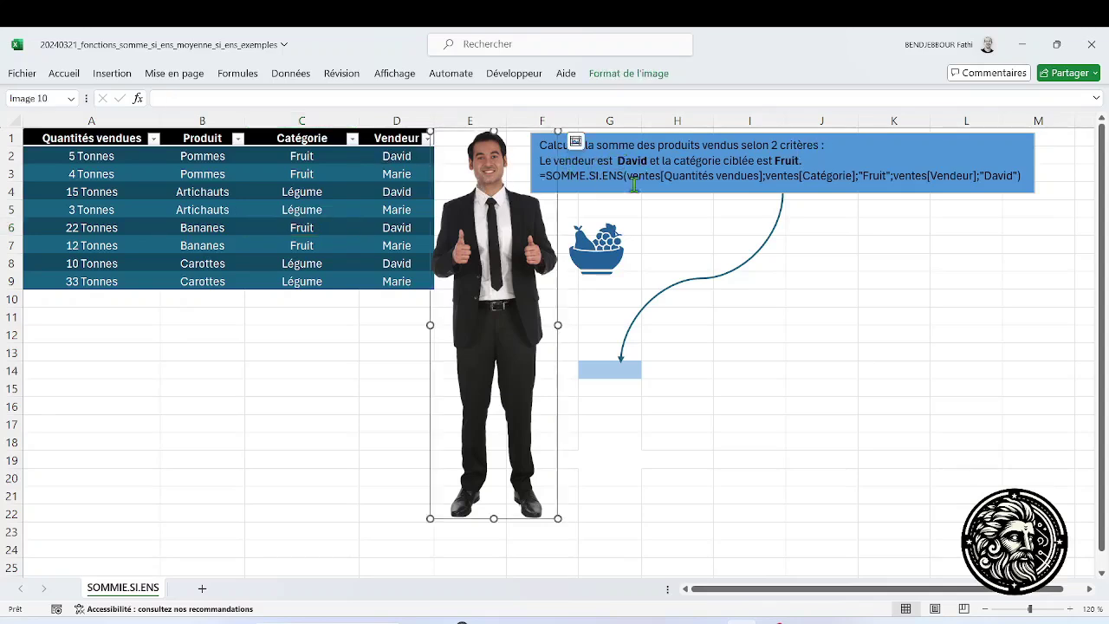
pyautogui.click(695, 165)
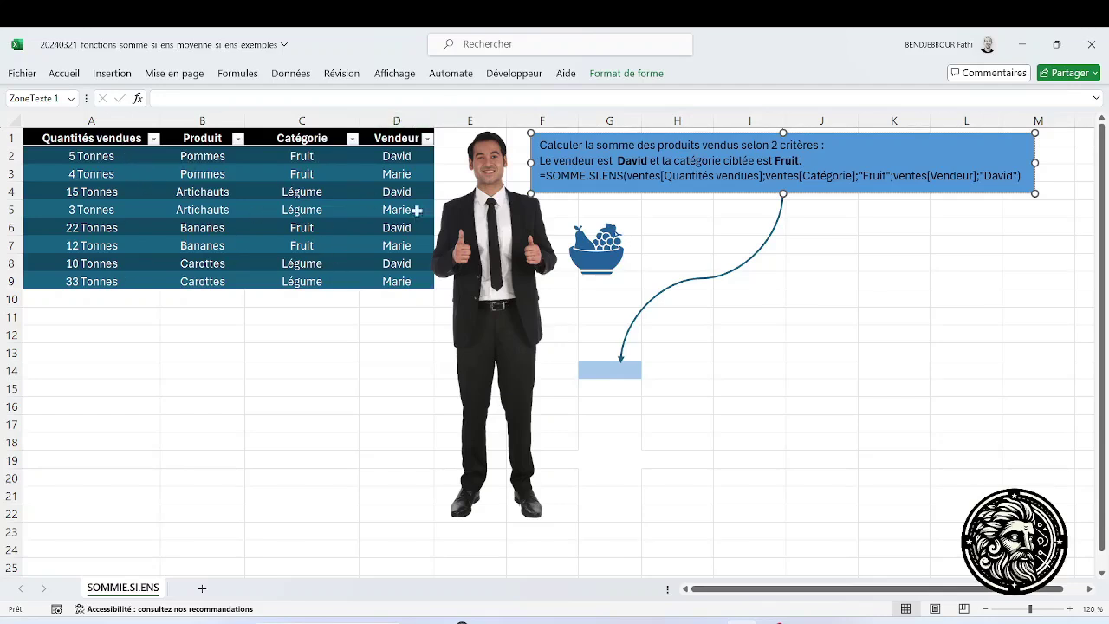
# - Check the name of the sales table in its table design properties
pyautogui.click(365, 245)
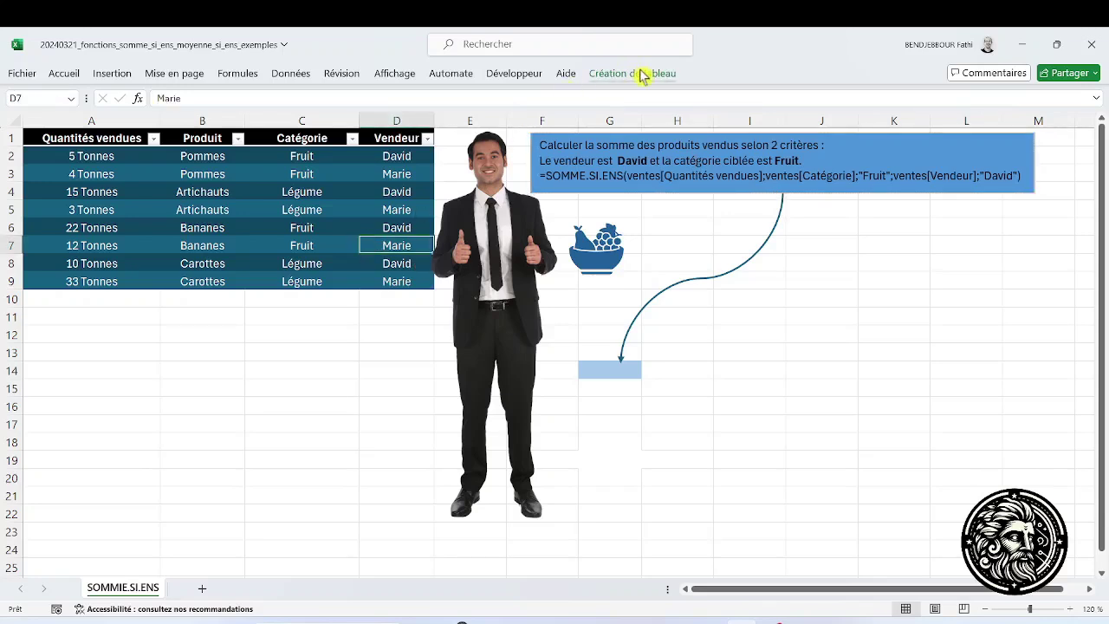
pyautogui.click(295, 173)
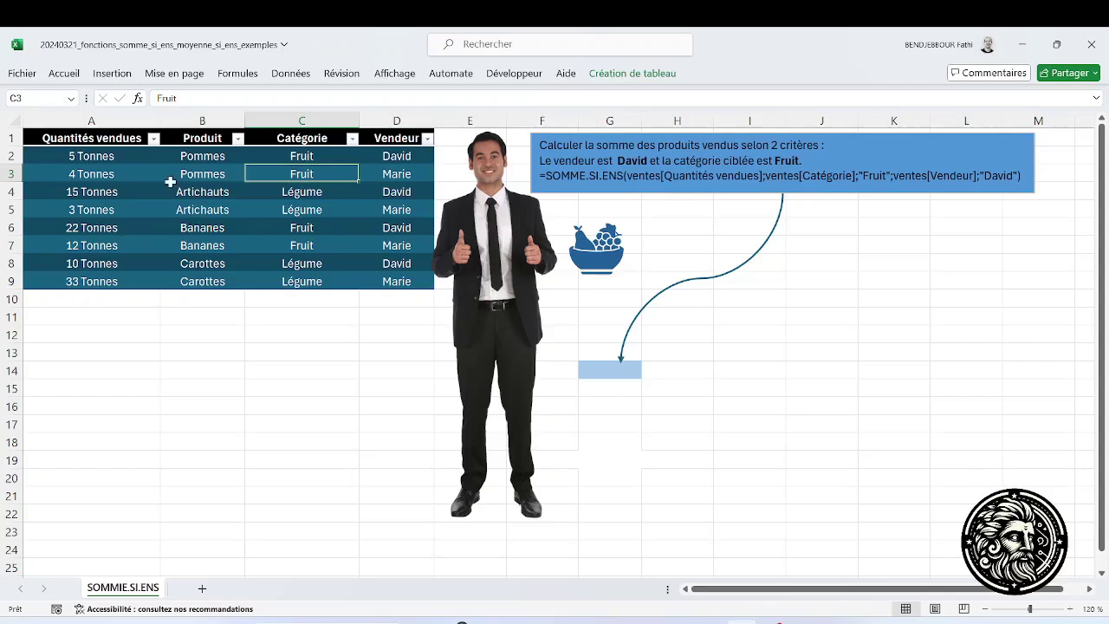
pyautogui.click(630, 75)
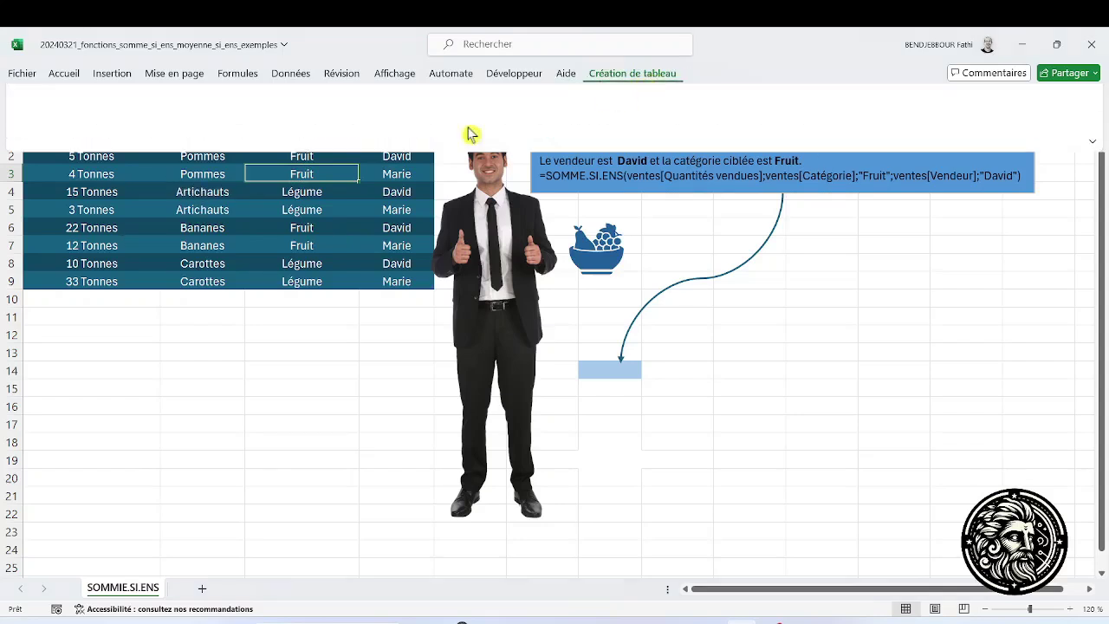
pyautogui.doubleClick(36, 113)
pyautogui.click(147, 212)
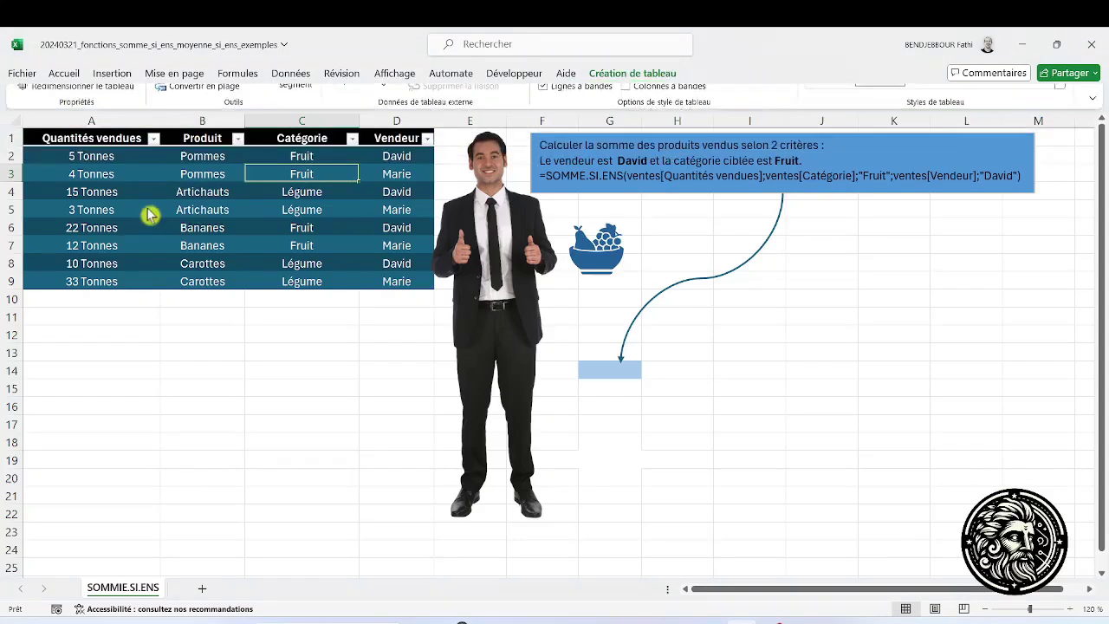
# - Start a SOMME.SI.ENS formula in cell G14 with ventes[Quantités vendues] as the sum range
pyautogui.click(618, 371)
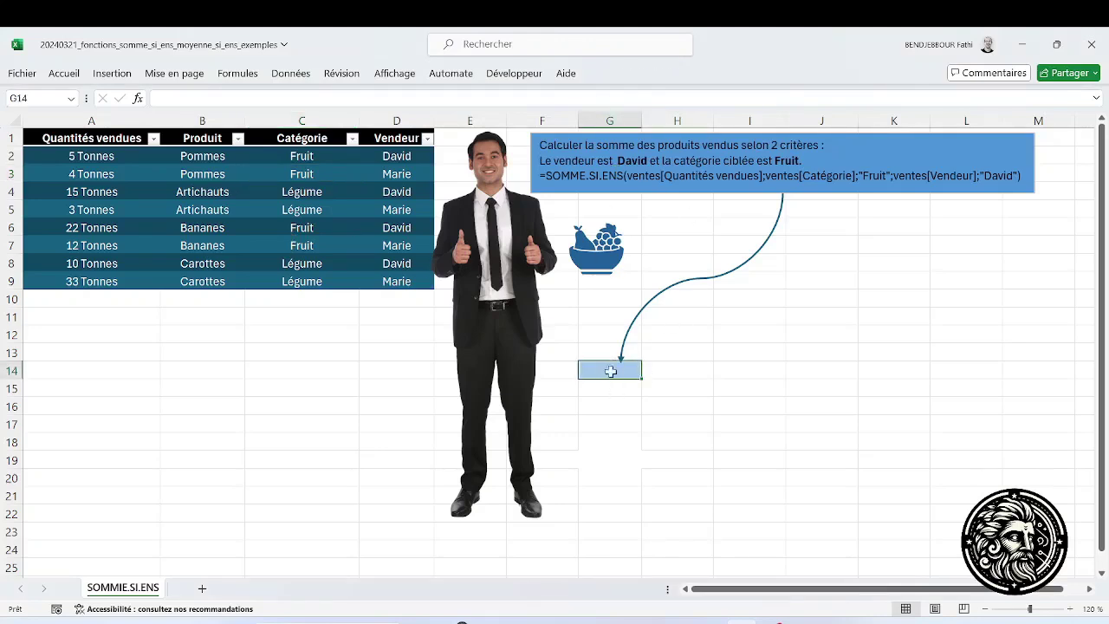
pyautogui.write('=')
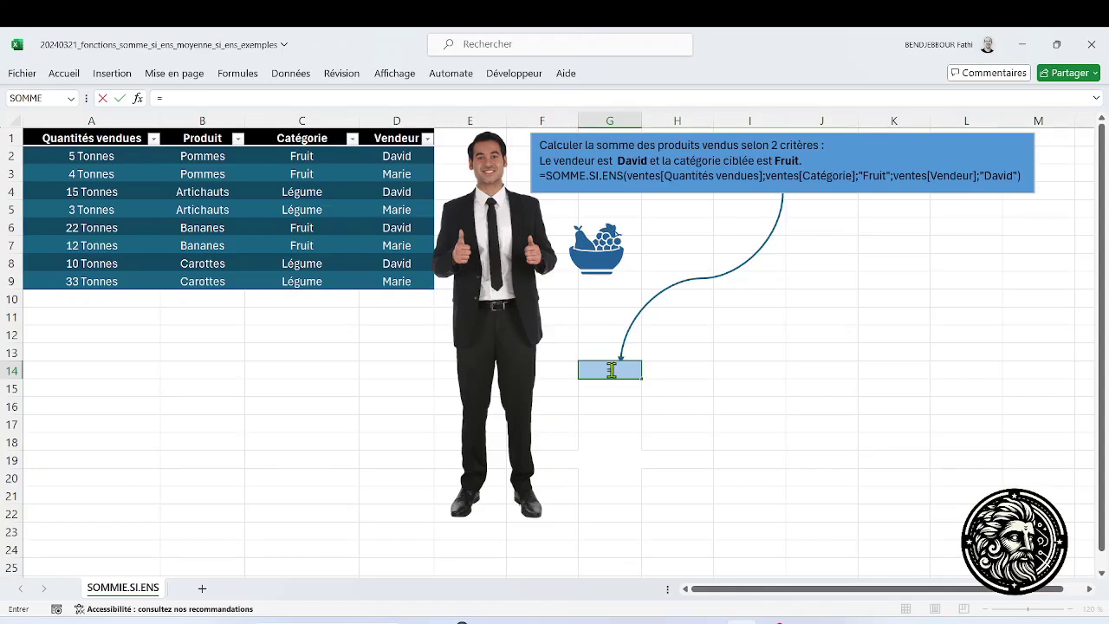
pyautogui.write('SOMM')
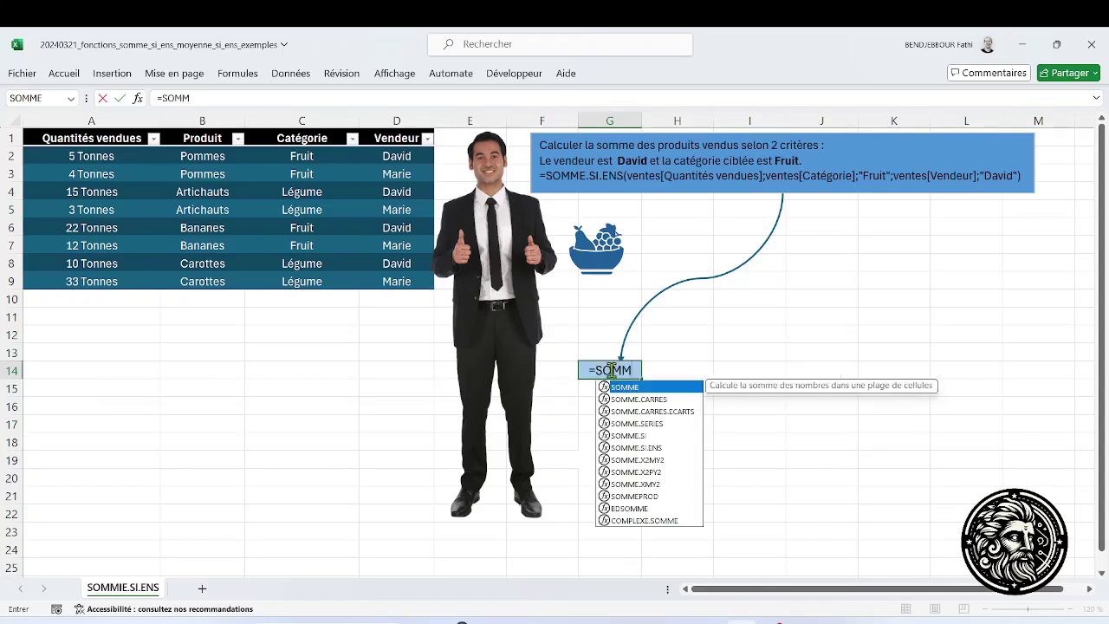
pyautogui.doubleClick(654, 446)
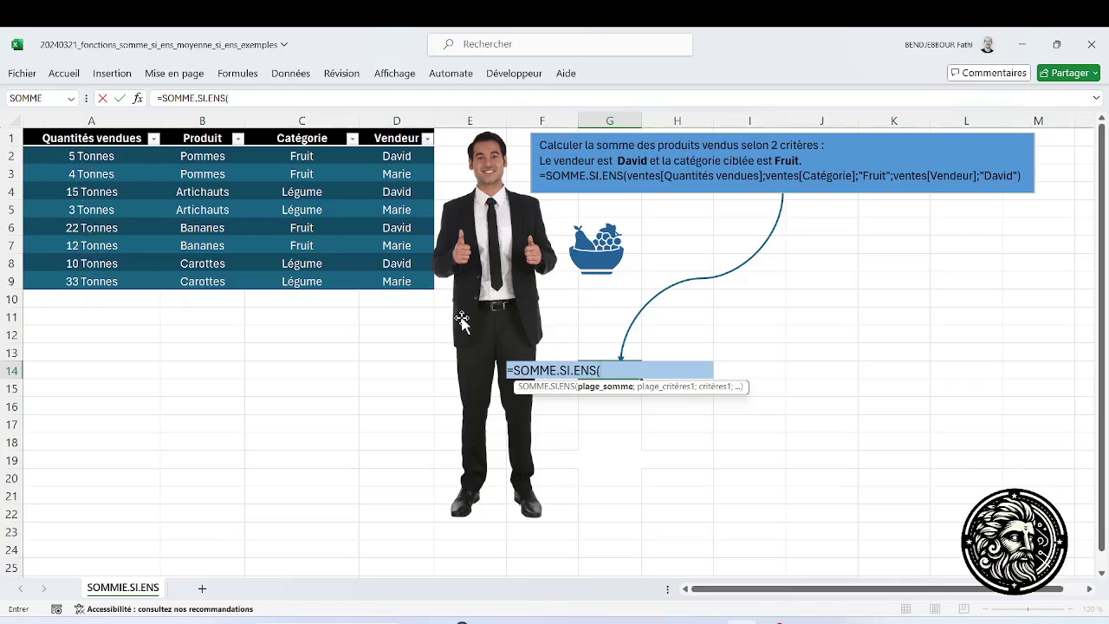
pyautogui.write('vente')
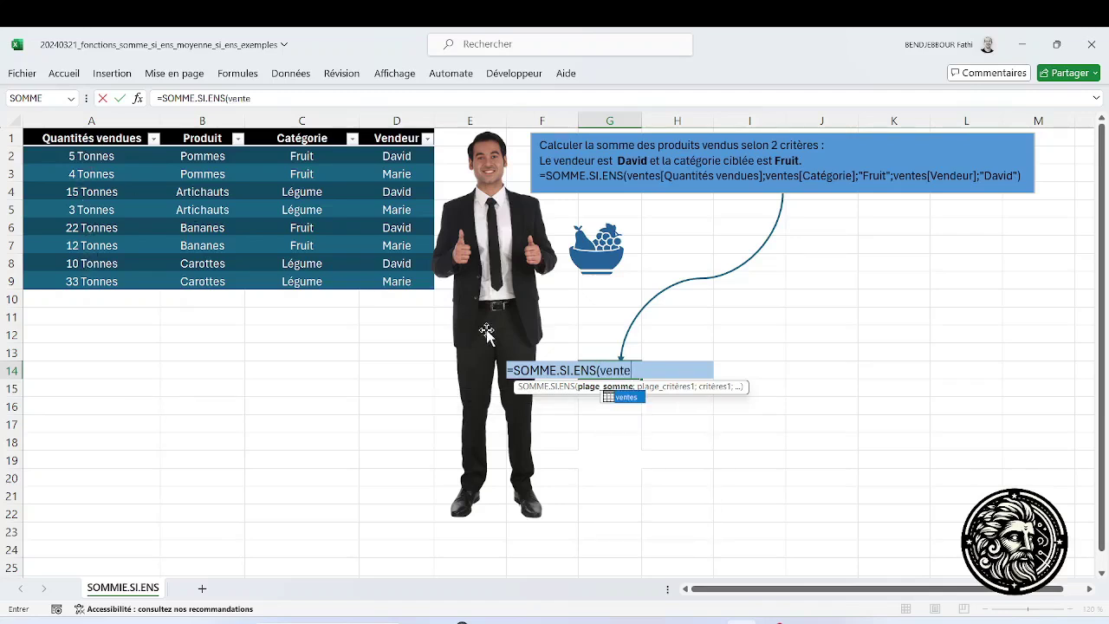
pyautogui.doubleClick(631, 399)
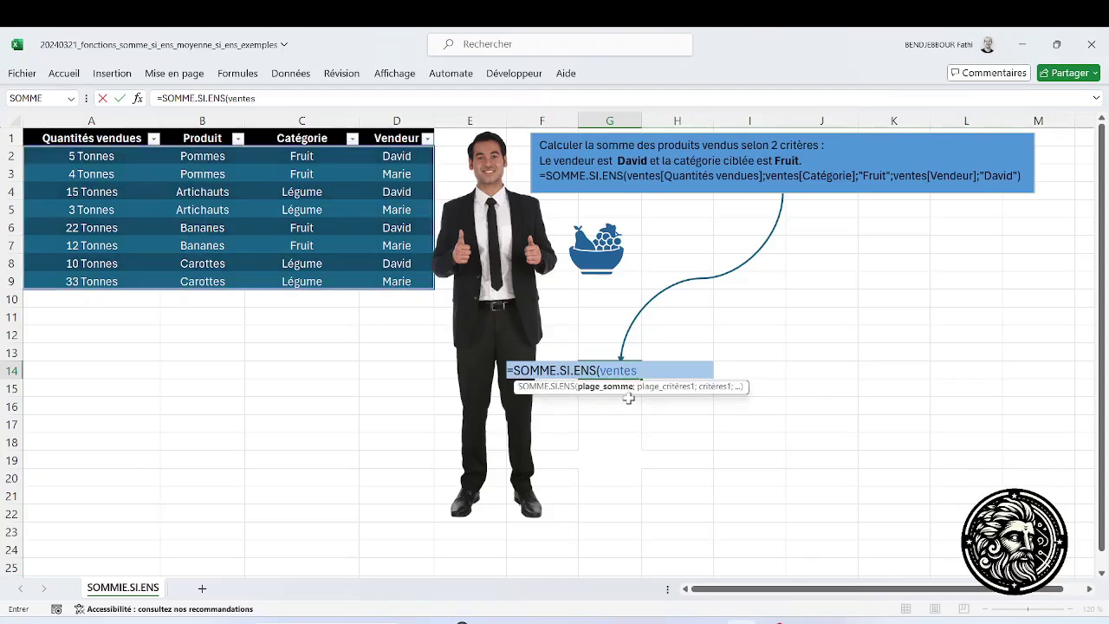
pyautogui.write('[')
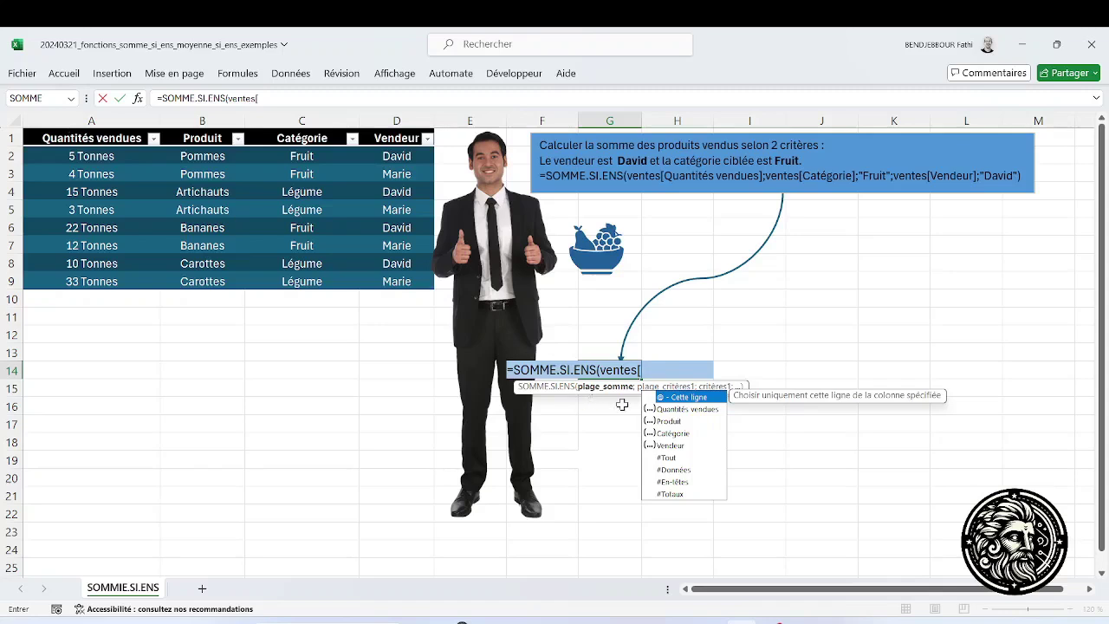
pyautogui.doubleClick(690, 409)
pyautogui.write(']')
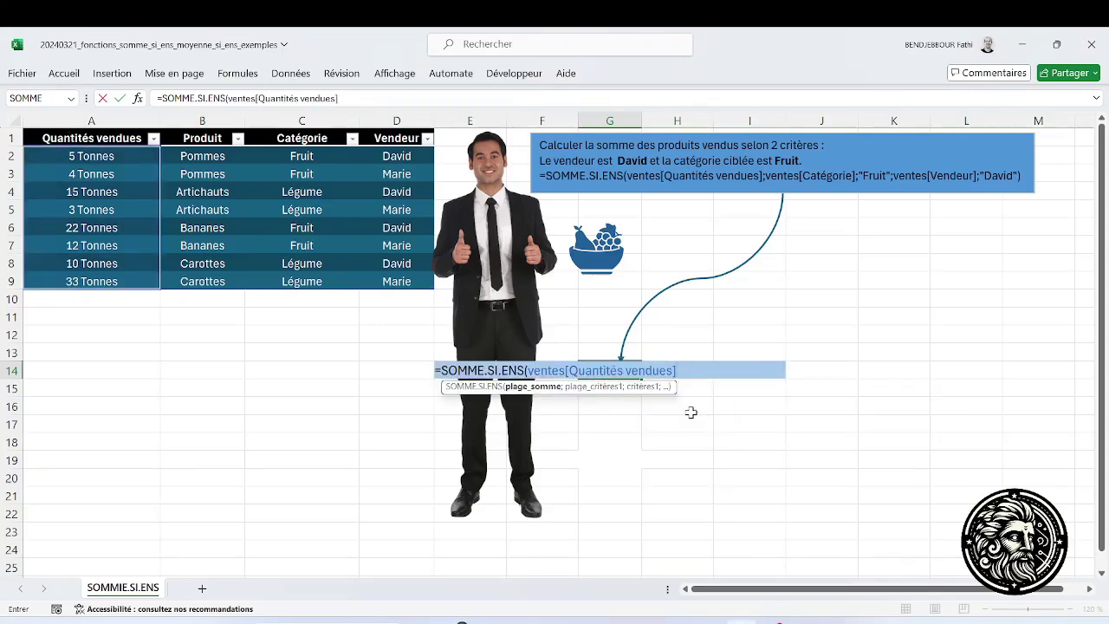
# - Add ventes[Vendeur] as the first criteria range, with the seller named in the blue instruction box as its quoted criterion
pyautogui.write(';')
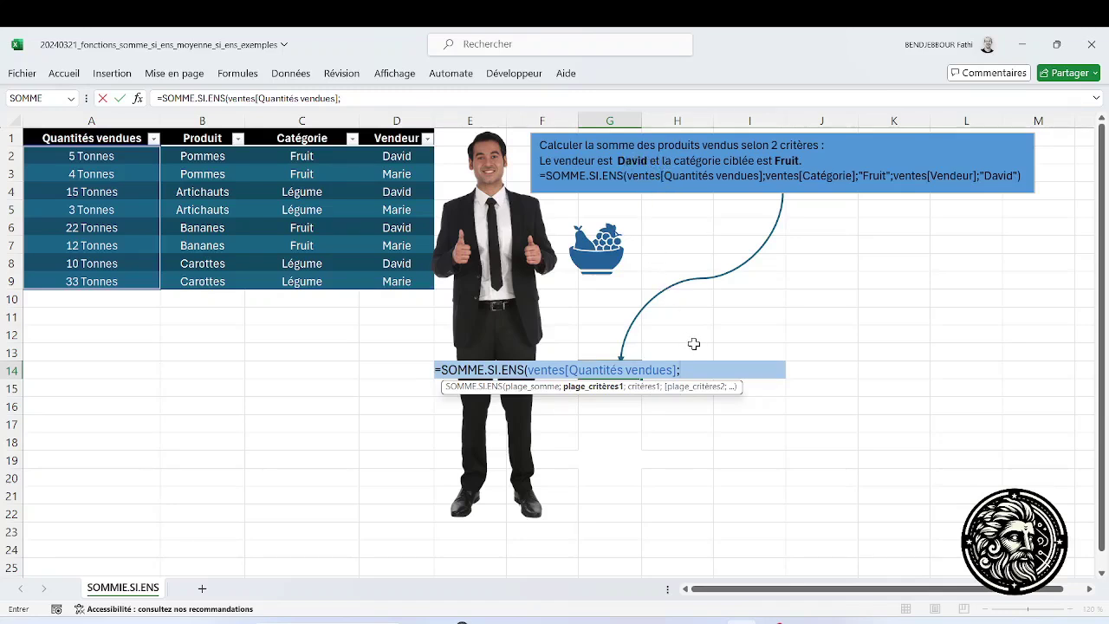
pyautogui.write('ventes')
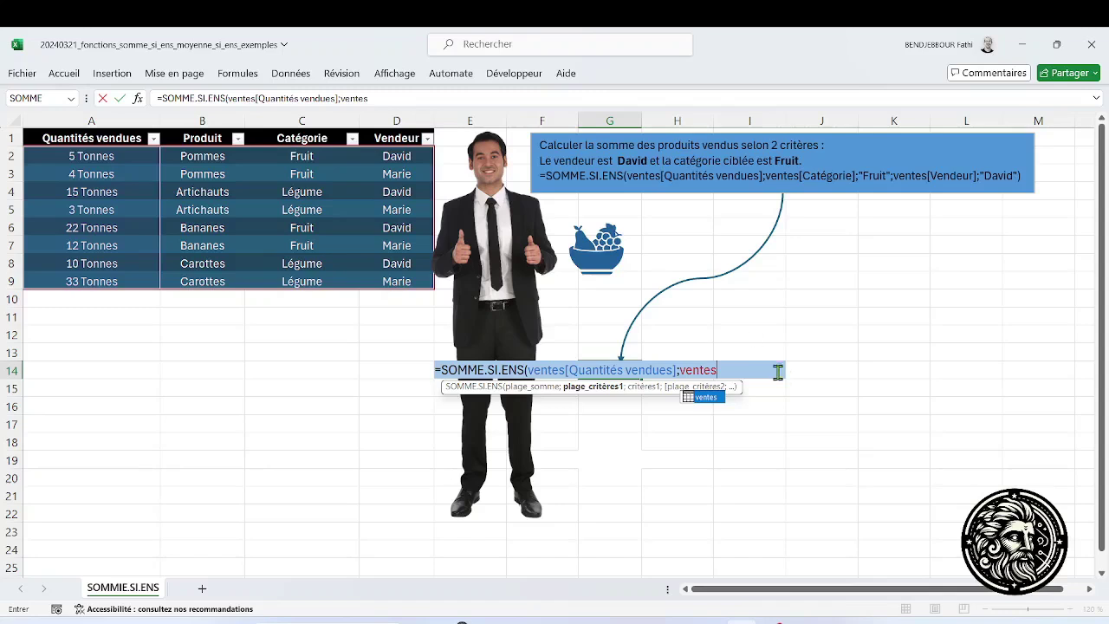
pyautogui.doubleClick(706, 397)
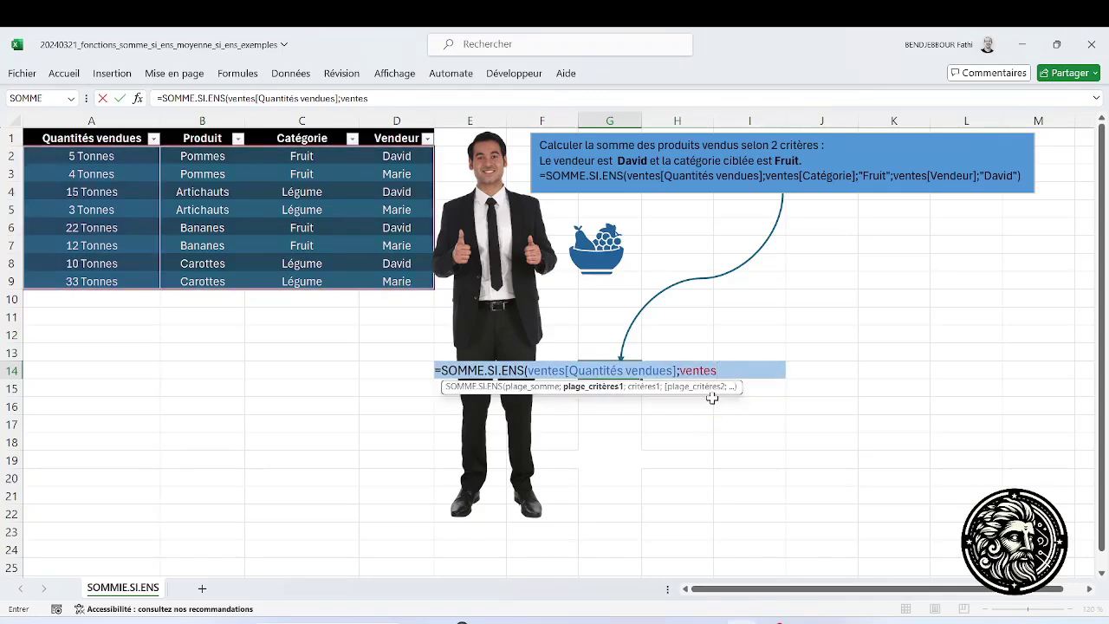
pyautogui.write('[')
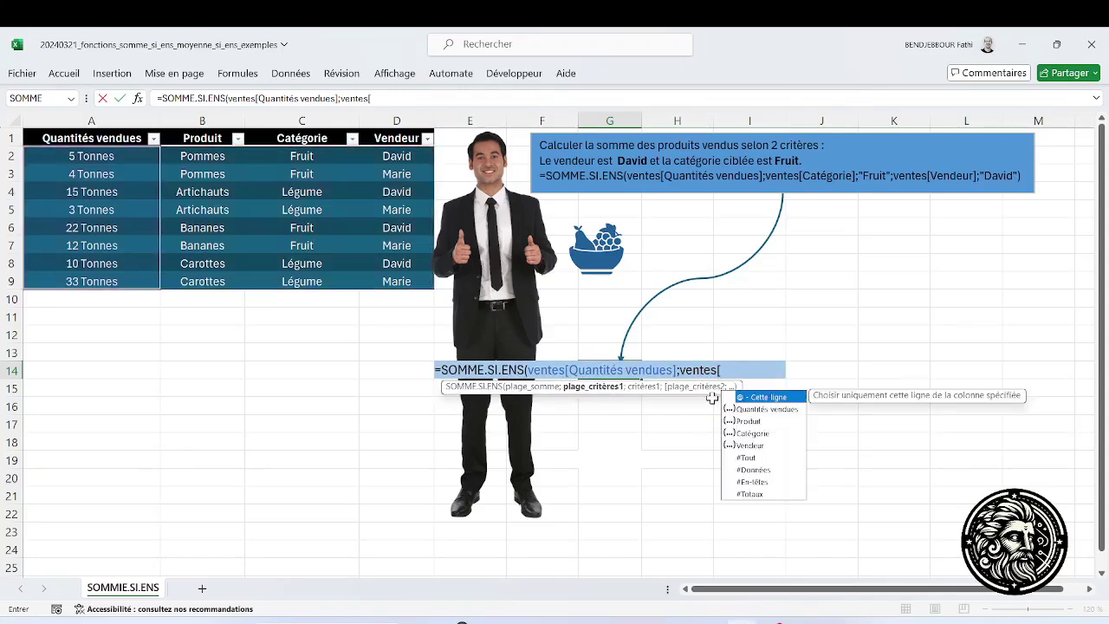
pyautogui.doubleClick(751, 445)
pyautogui.write('];')
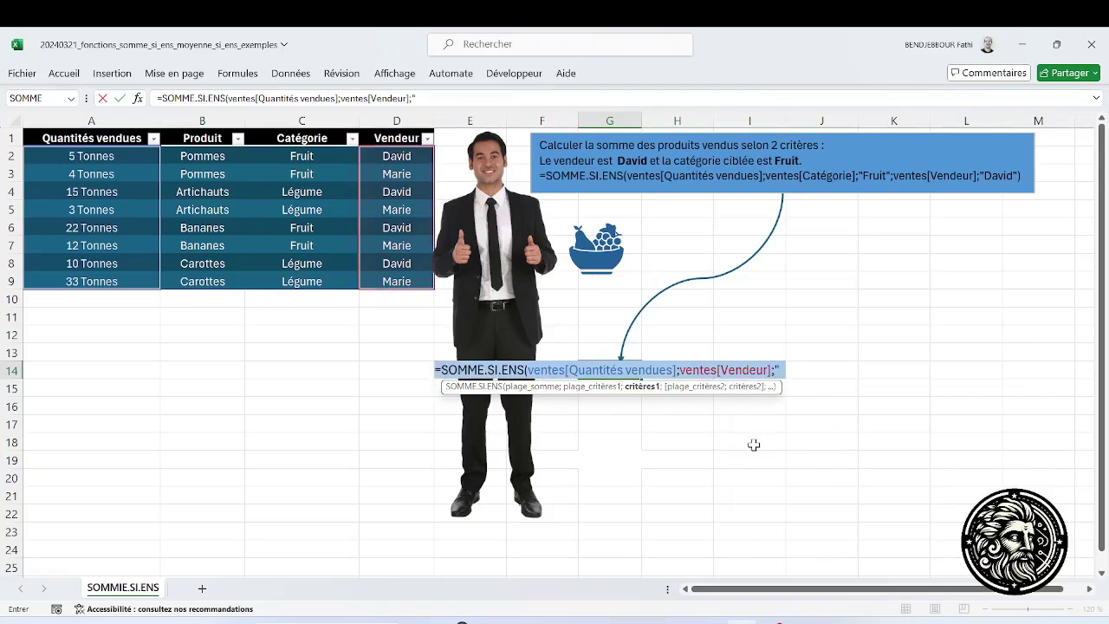
pyautogui.write('"Devid')
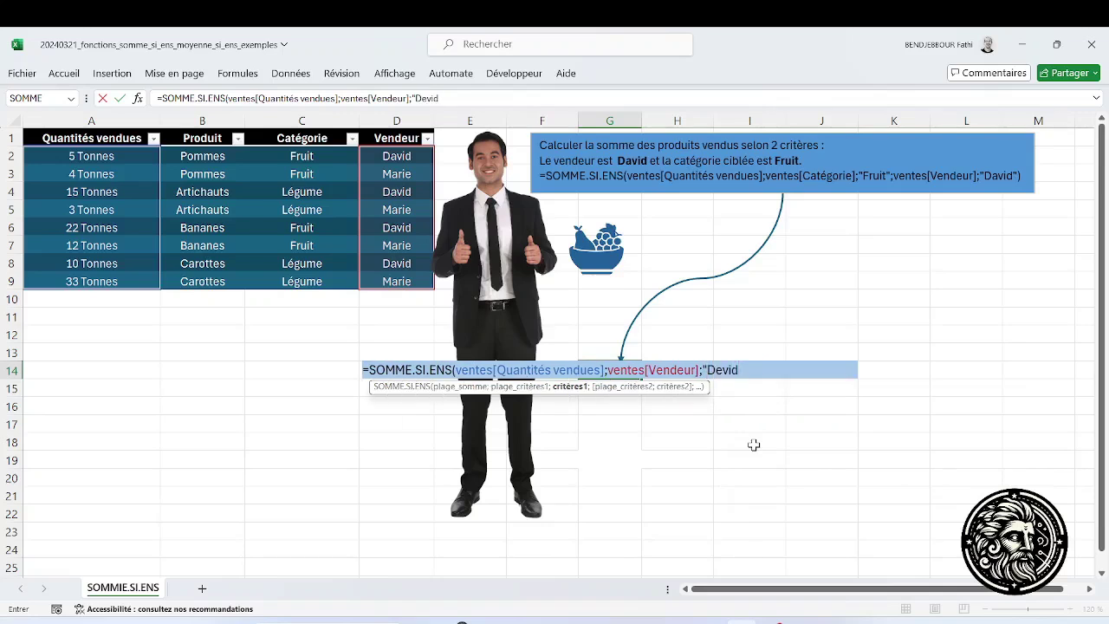
pyautogui.write('id')
# - Add ventes[Catégorie] as the second criteria range with the criterion "Fruit", and complete the formula
pyautogui.write(';')
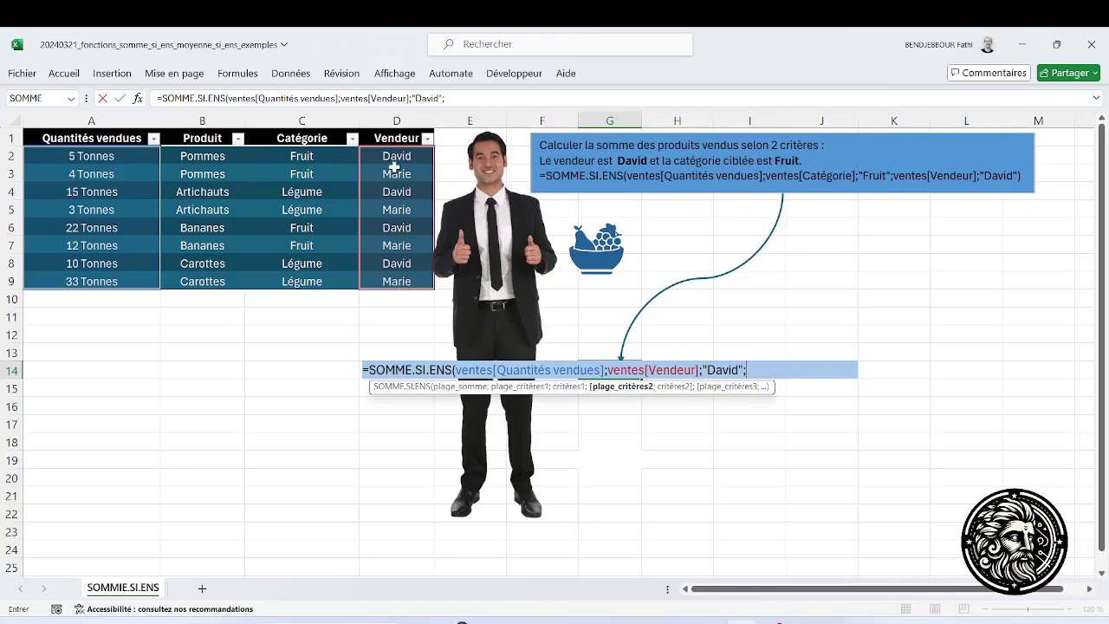
pyautogui.write('ventes')
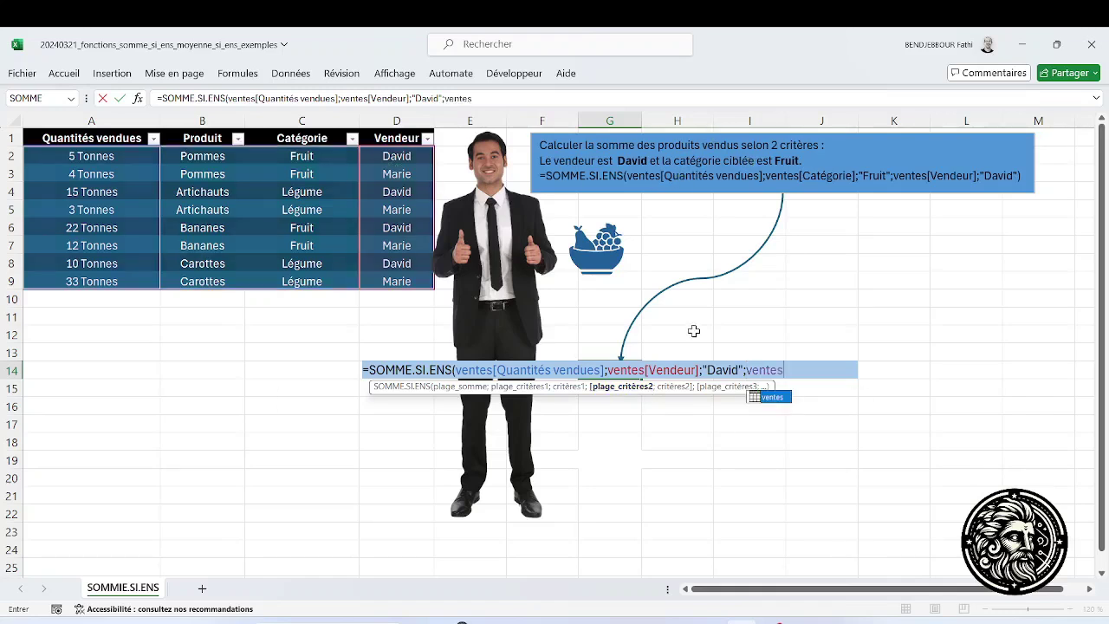
pyautogui.doubleClick(774, 397)
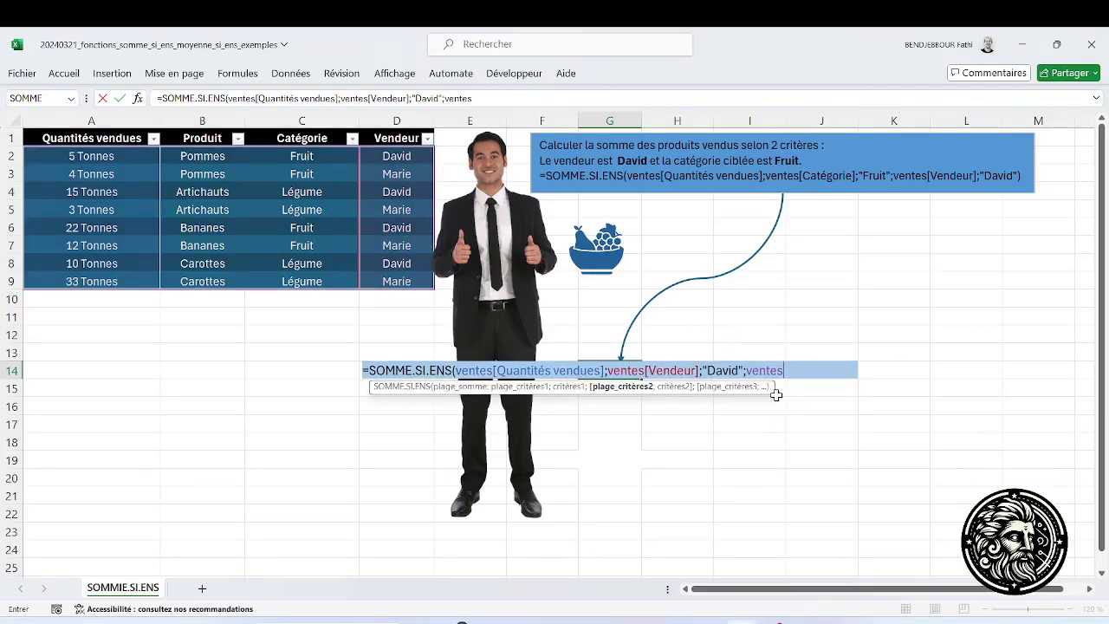
pyautogui.write('[')
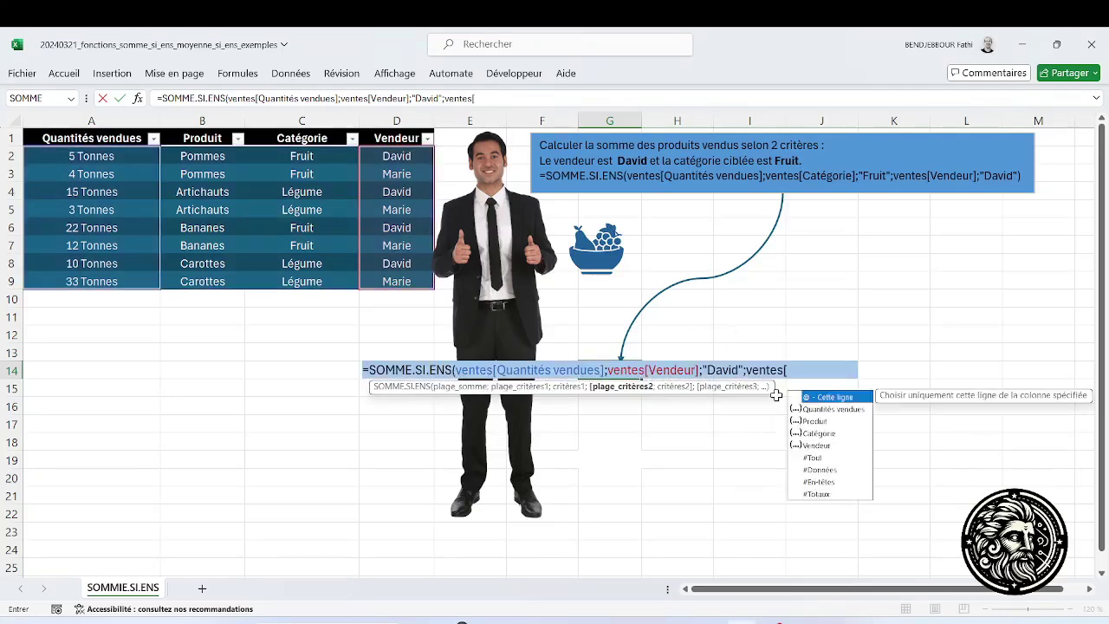
pyautogui.doubleClick(827, 435)
pyautogui.write('];')
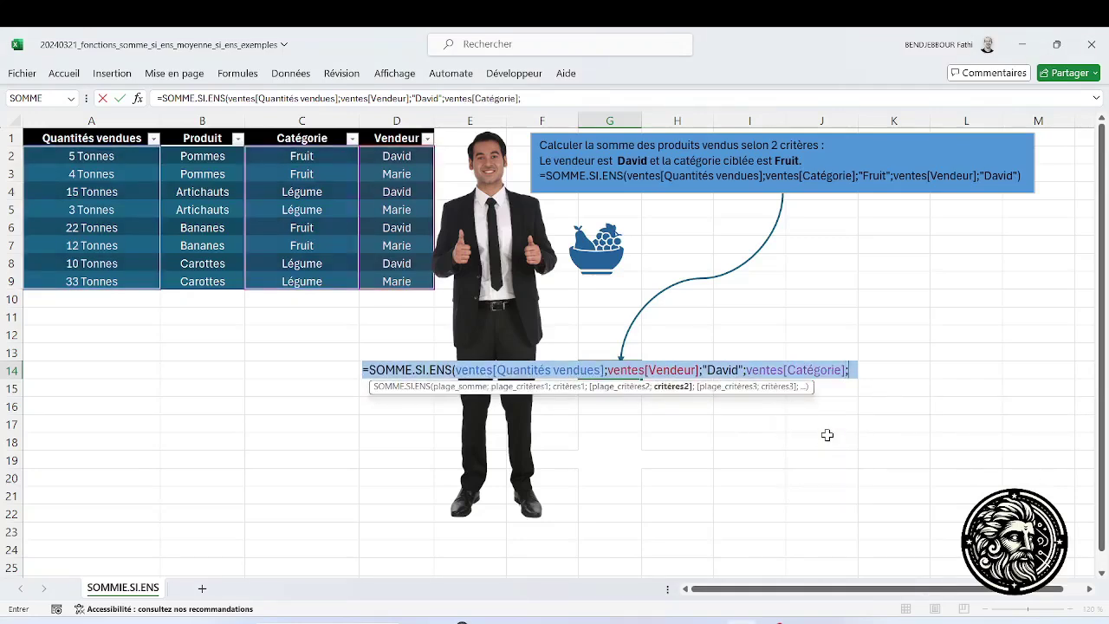
pyautogui.write('"Fruit')
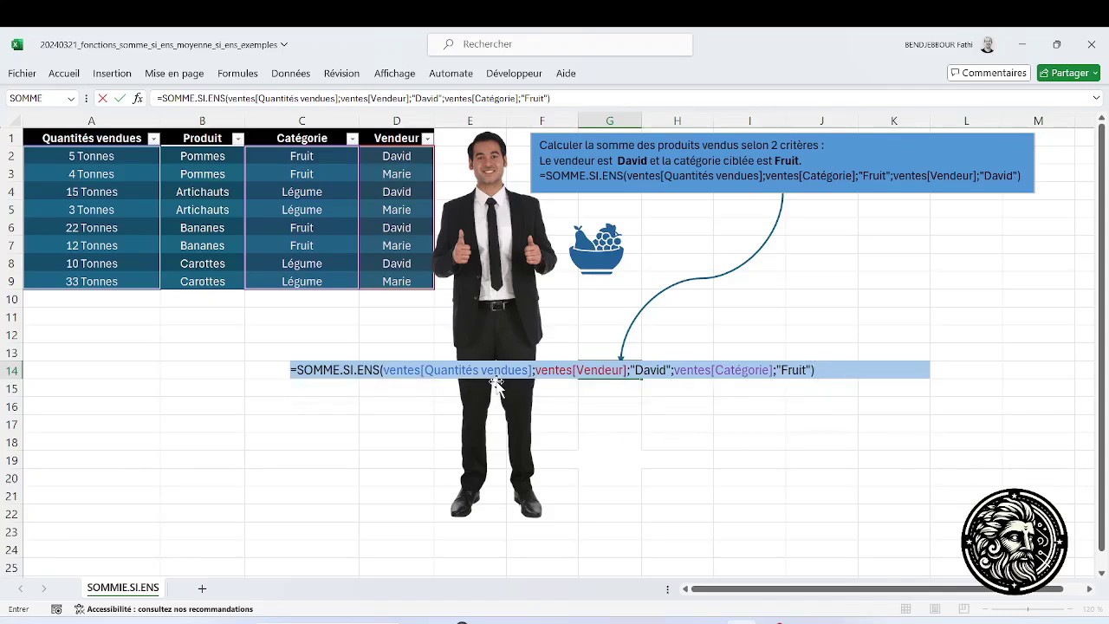
pyautogui.press('Return')
# - Examine the custom number format code that adds the Tonnes unit to result cell G14, keeping it as is
pyautogui.click(598, 370)
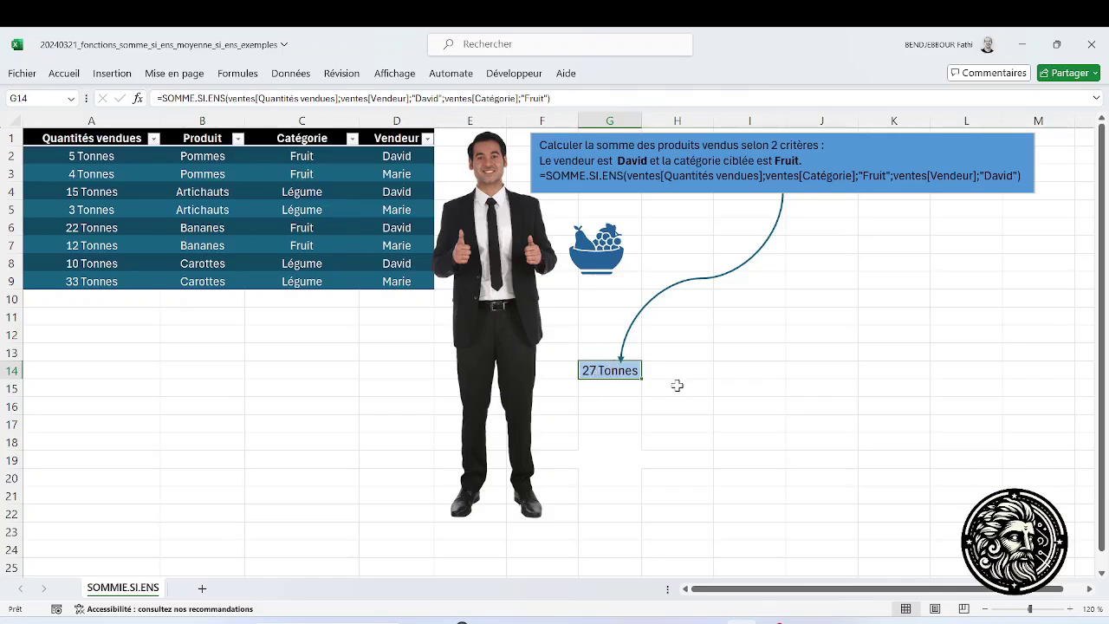
pyautogui.rightClick(617, 374)
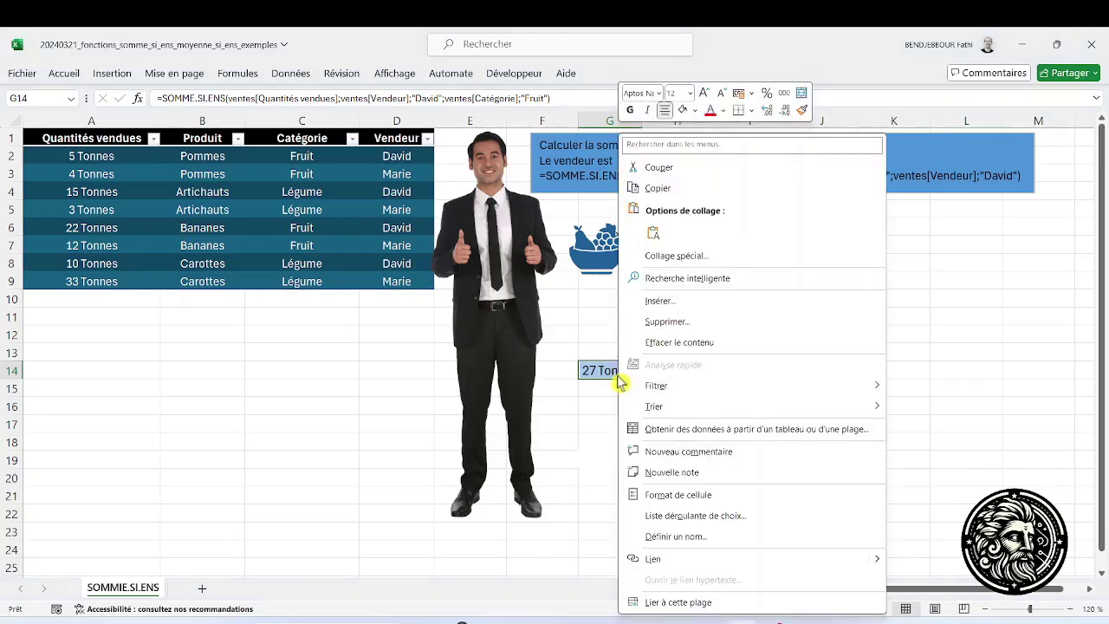
pyautogui.click(668, 500)
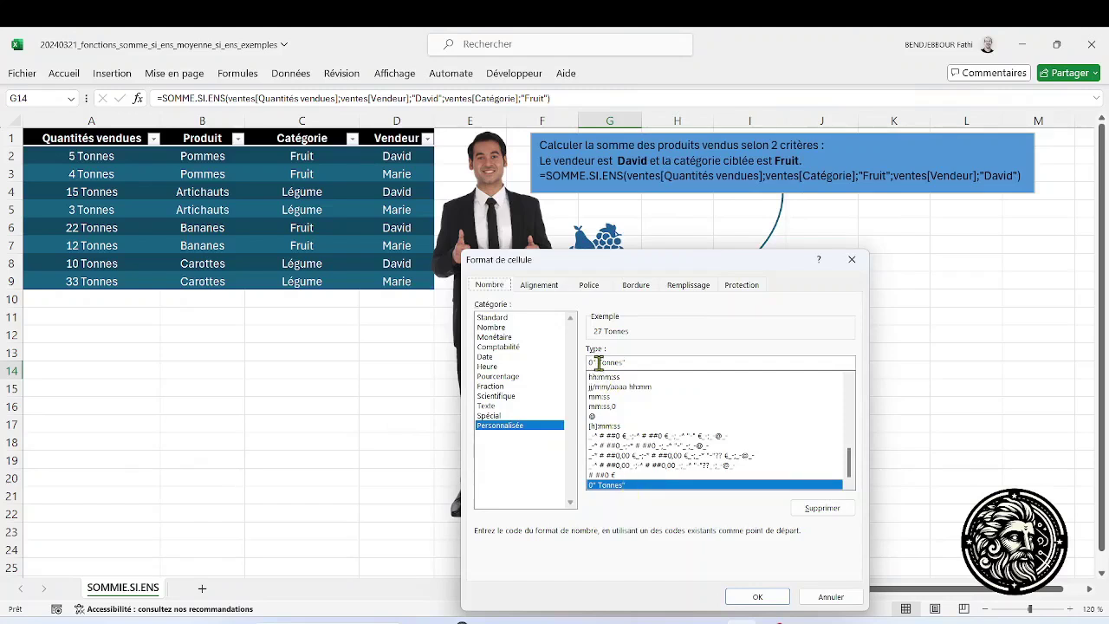
pyautogui.moveTo(600, 364); pyautogui.dragTo(624, 365)
pyautogui.click(642, 364)
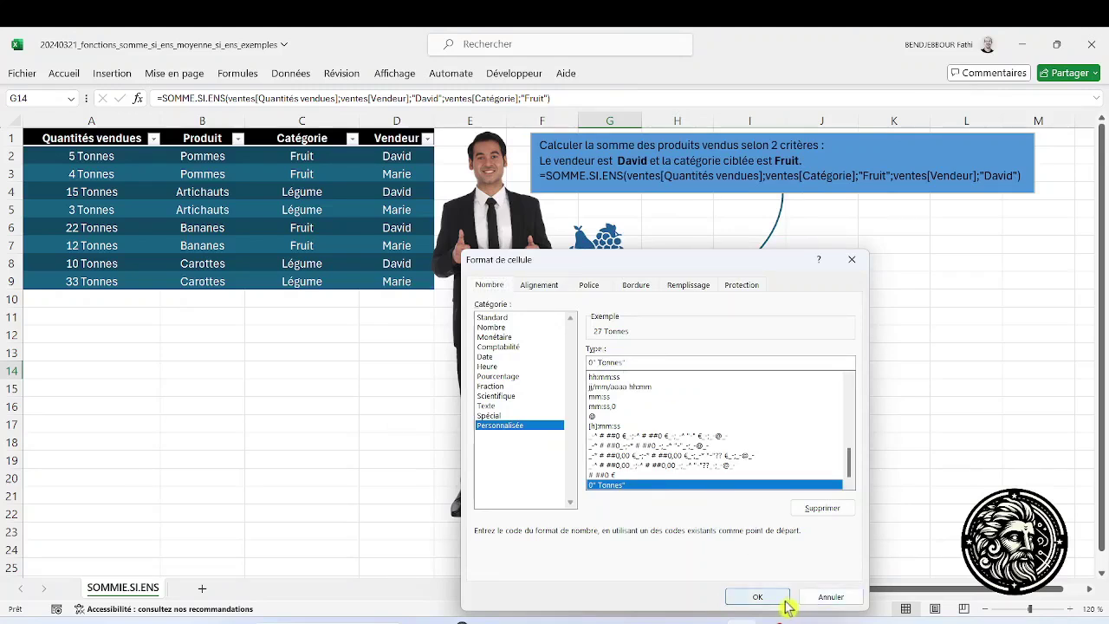
pyautogui.click(757, 597)
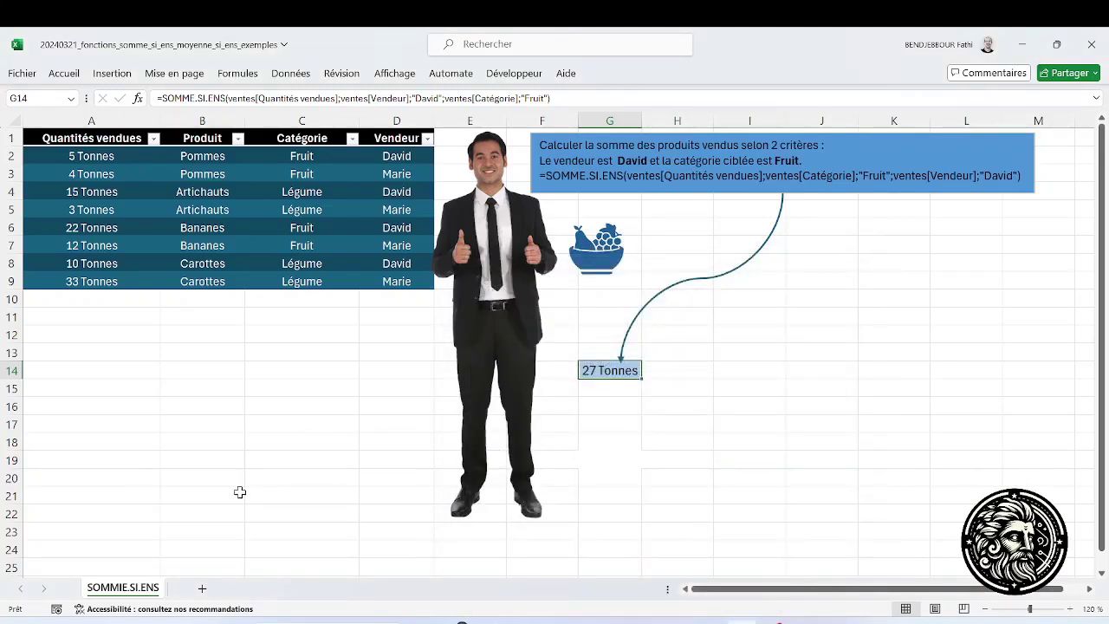